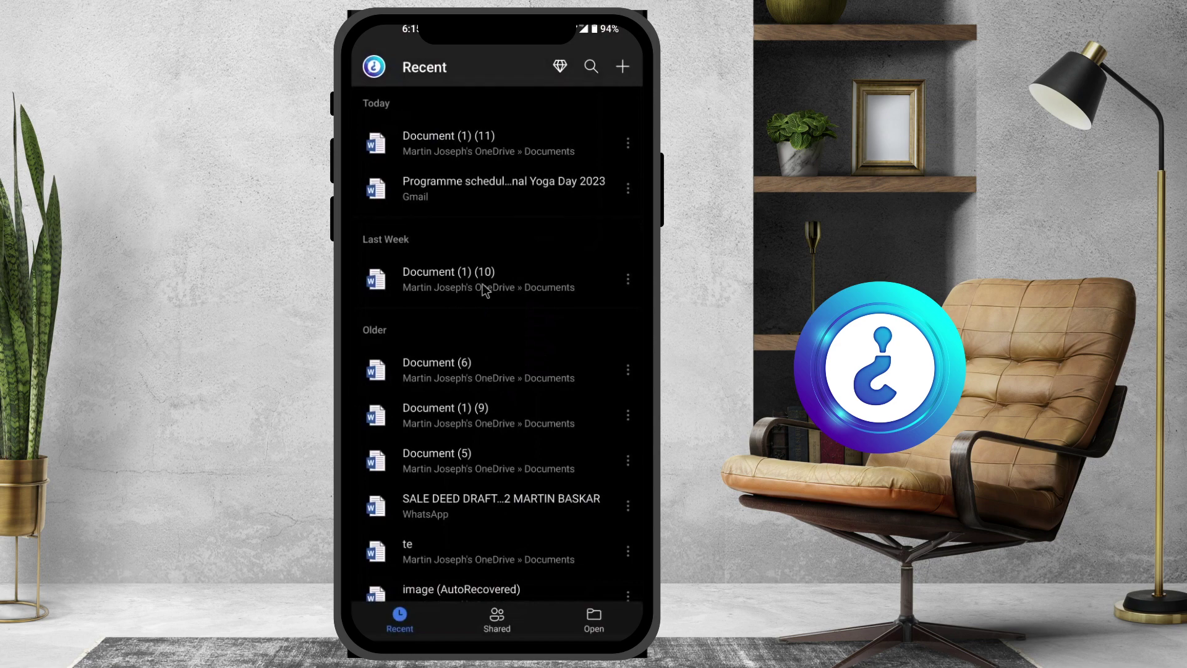
Step: Create a blank document, Document (1), and switch it to a light page background
{"action": "left_click", "coordinate": [622, 66]}
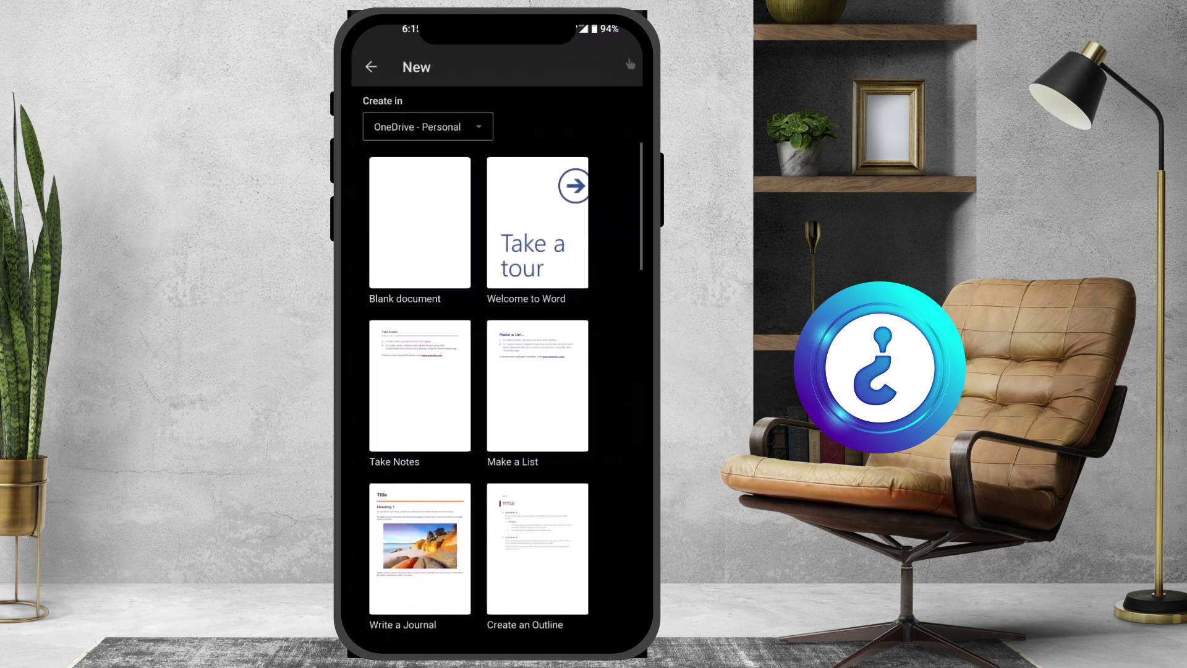
{"action": "left_click", "coordinate": [419, 222]}
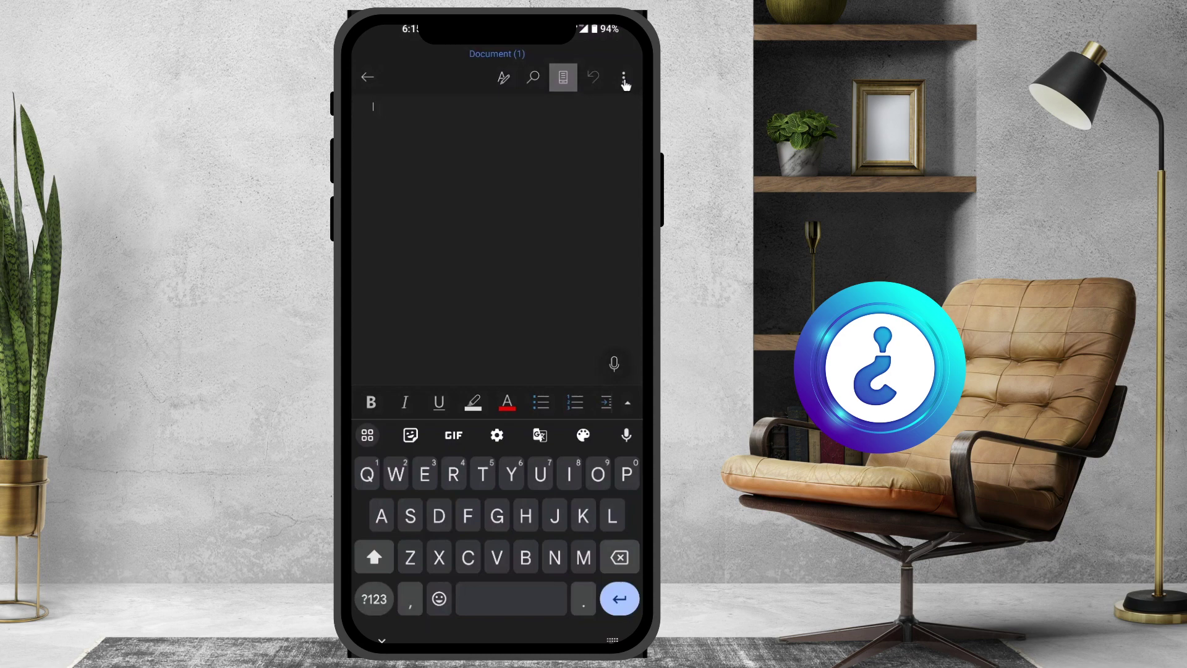
{"action": "left_click", "coordinate": [624, 80]}
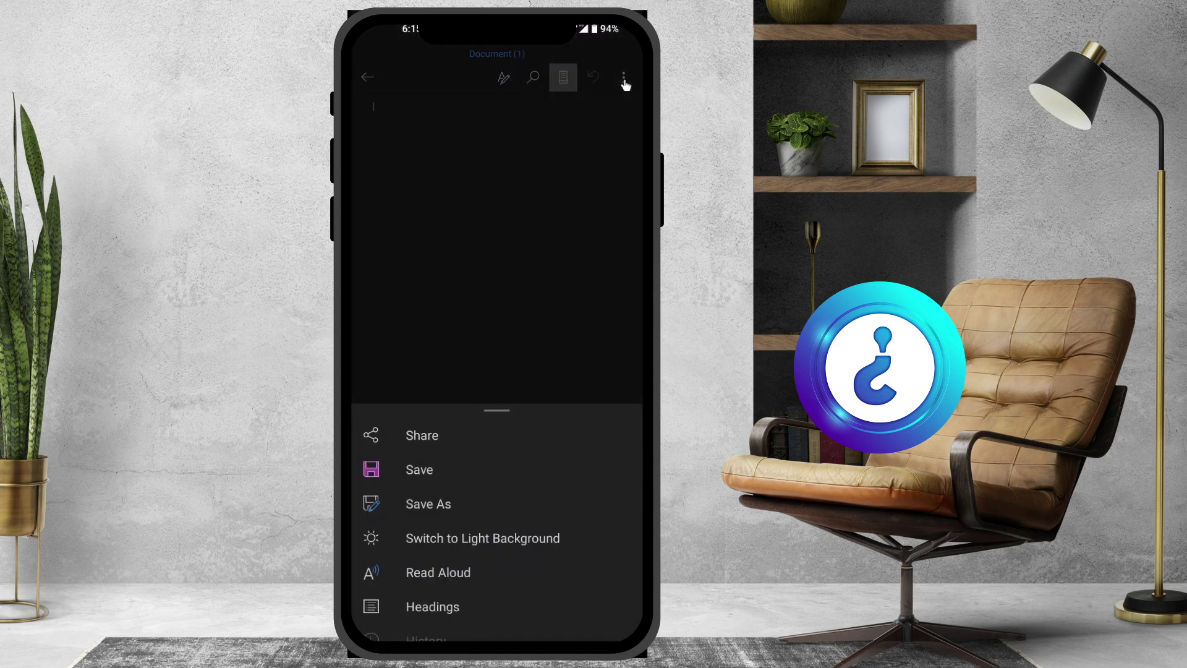
{"action": "left_click", "coordinate": [520, 547]}
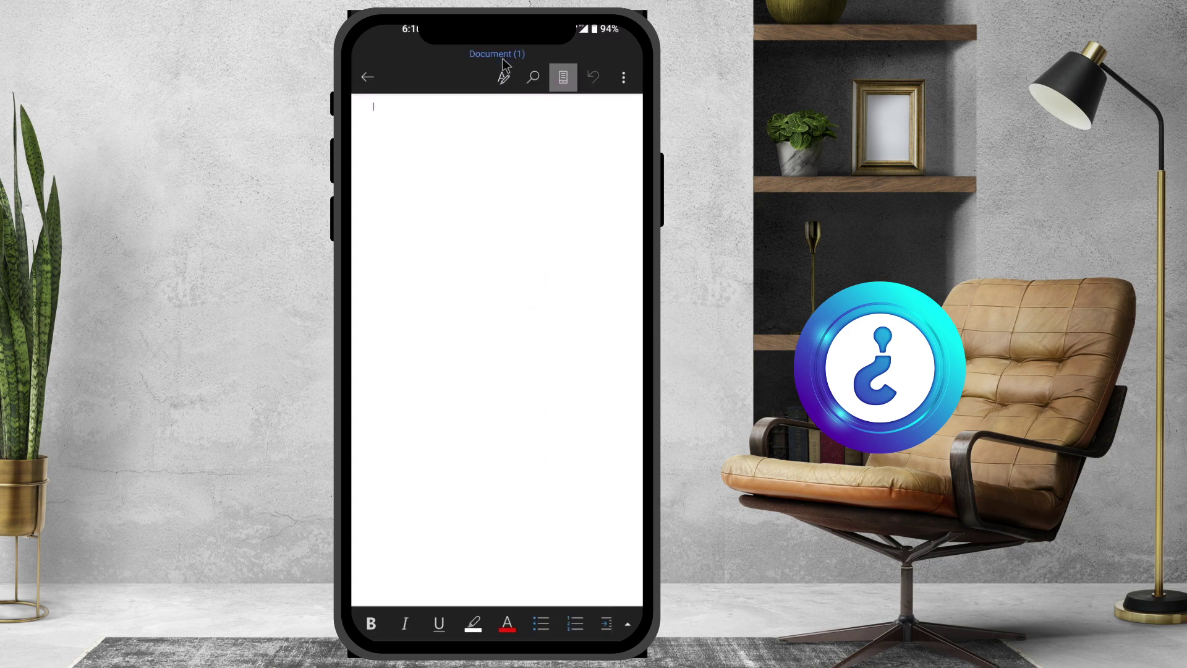
Step: Bring up the Layout commands and apply two different Margins presets to the page
{"action": "left_click", "coordinate": [502, 78]}
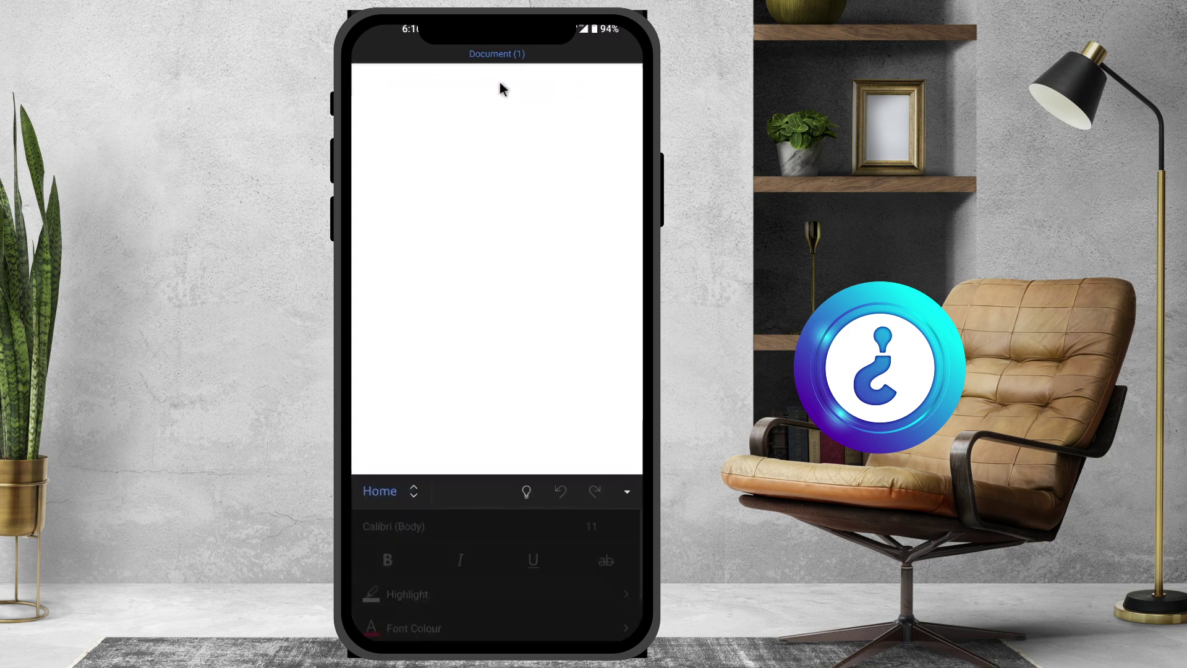
{"action": "scroll", "coordinate": [497, 538], "scroll_direction": "down", "scroll_amount": 3}
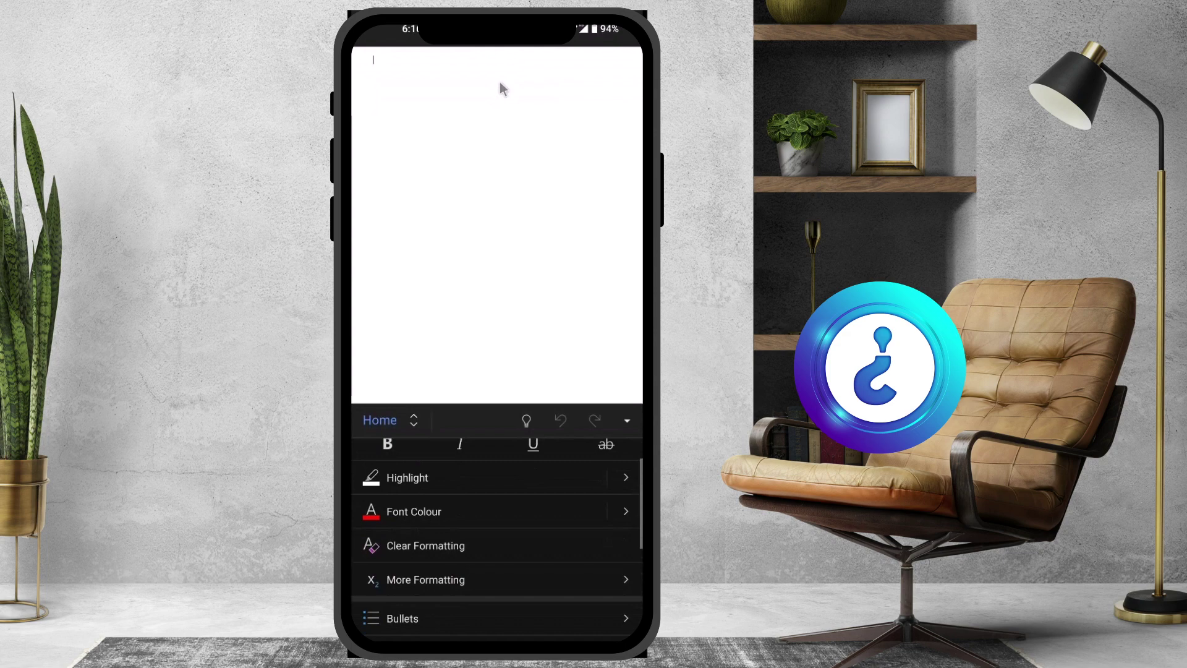
{"action": "left_click", "coordinate": [388, 420]}
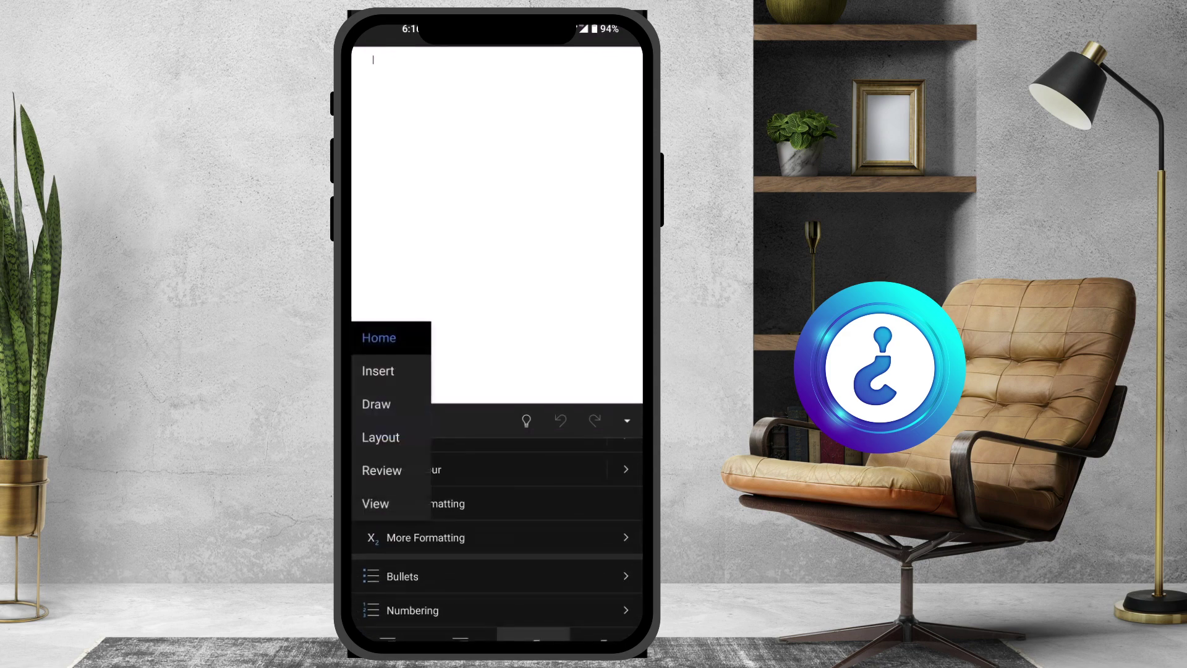
{"action": "left_click", "coordinate": [380, 437]}
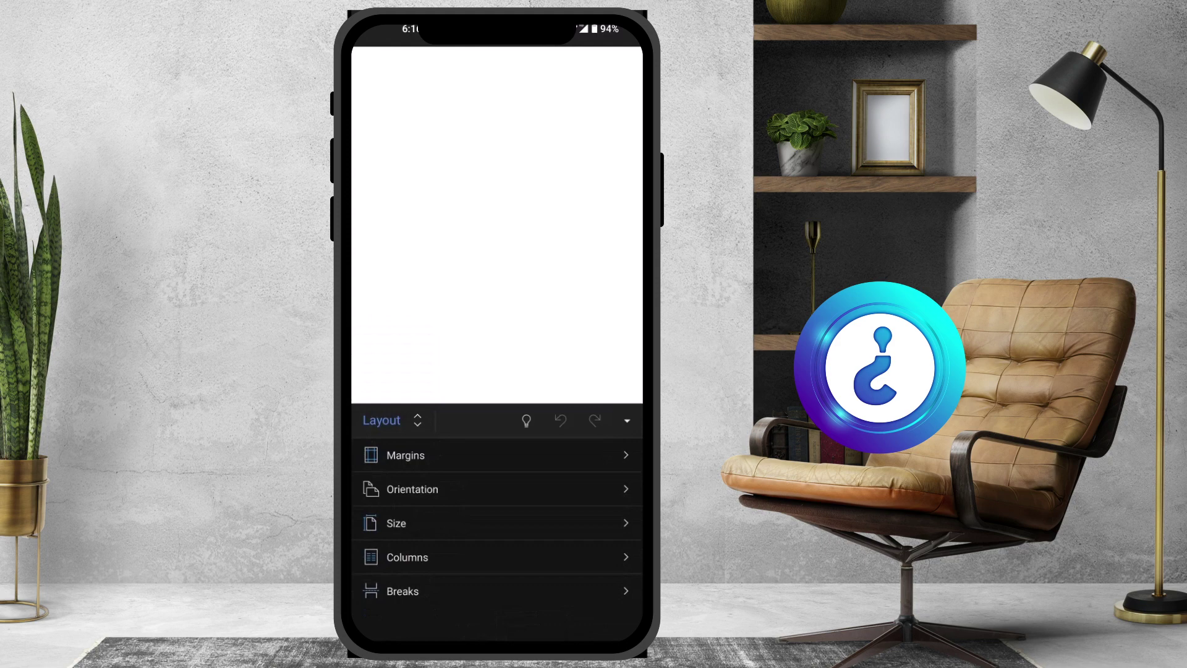
{"action": "left_click", "coordinate": [461, 466]}
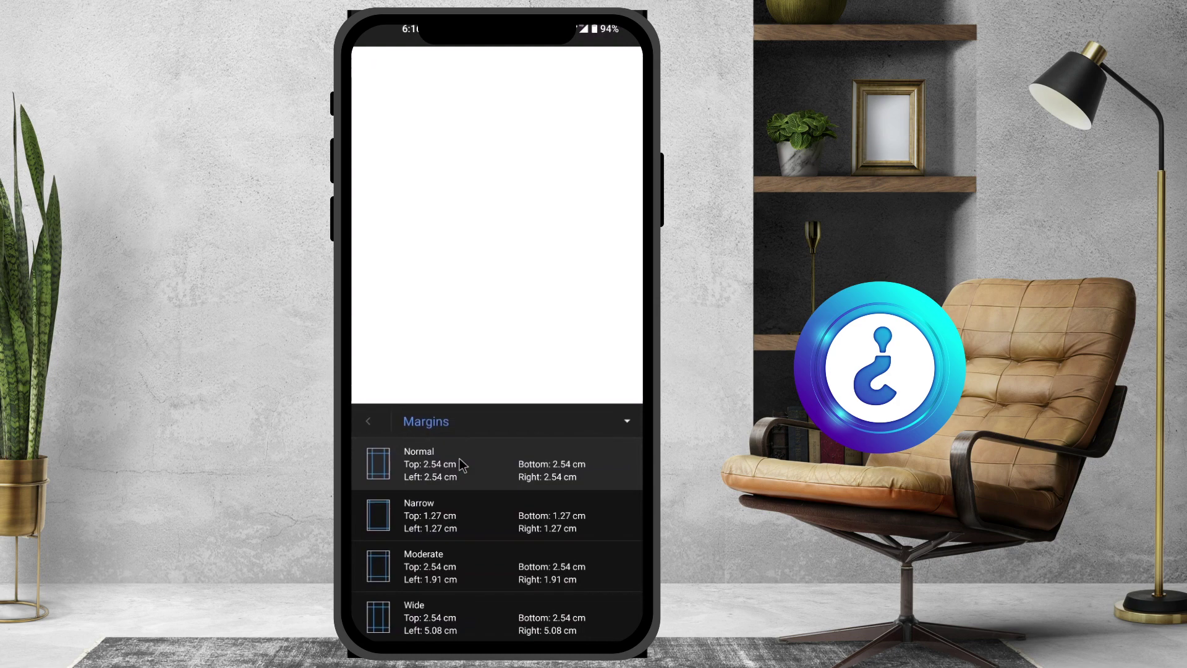
{"action": "scroll", "coordinate": [460, 464], "scroll_direction": "down", "scroll_amount": 1}
{"action": "left_click", "coordinate": [463, 448]}
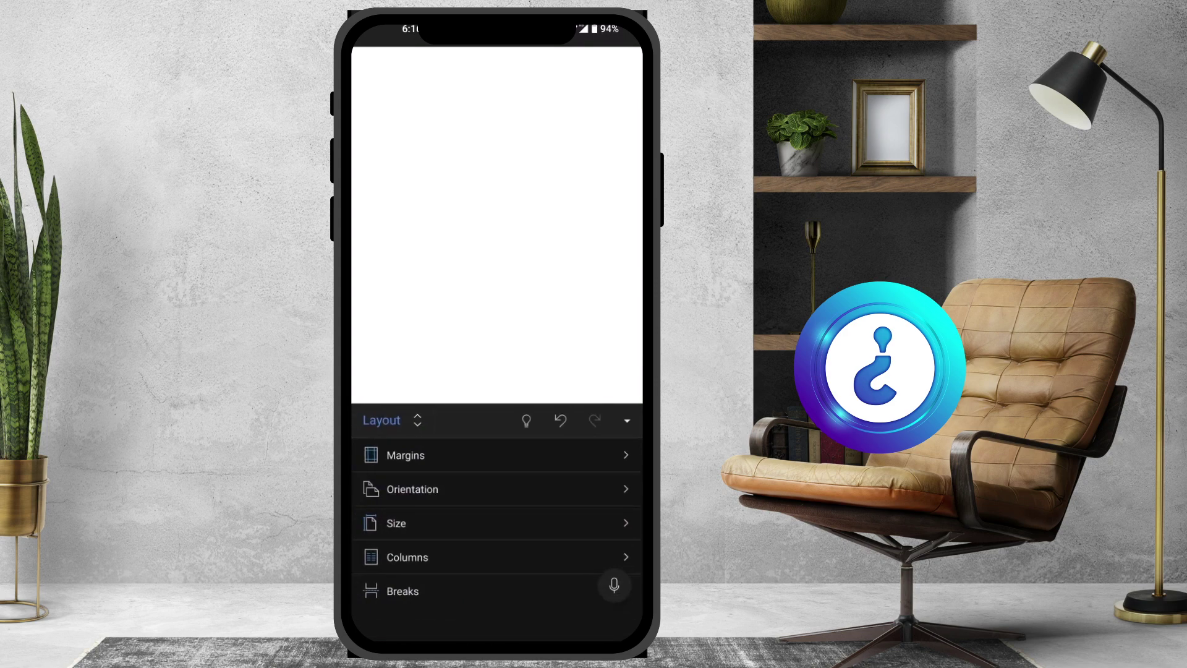
{"action": "left_click", "coordinate": [405, 454]}
{"action": "scroll", "coordinate": [497, 529], "scroll_direction": "down", "scroll_amount": 1}
{"action": "scroll", "coordinate": [497, 529], "scroll_direction": "down", "scroll_amount": 1}
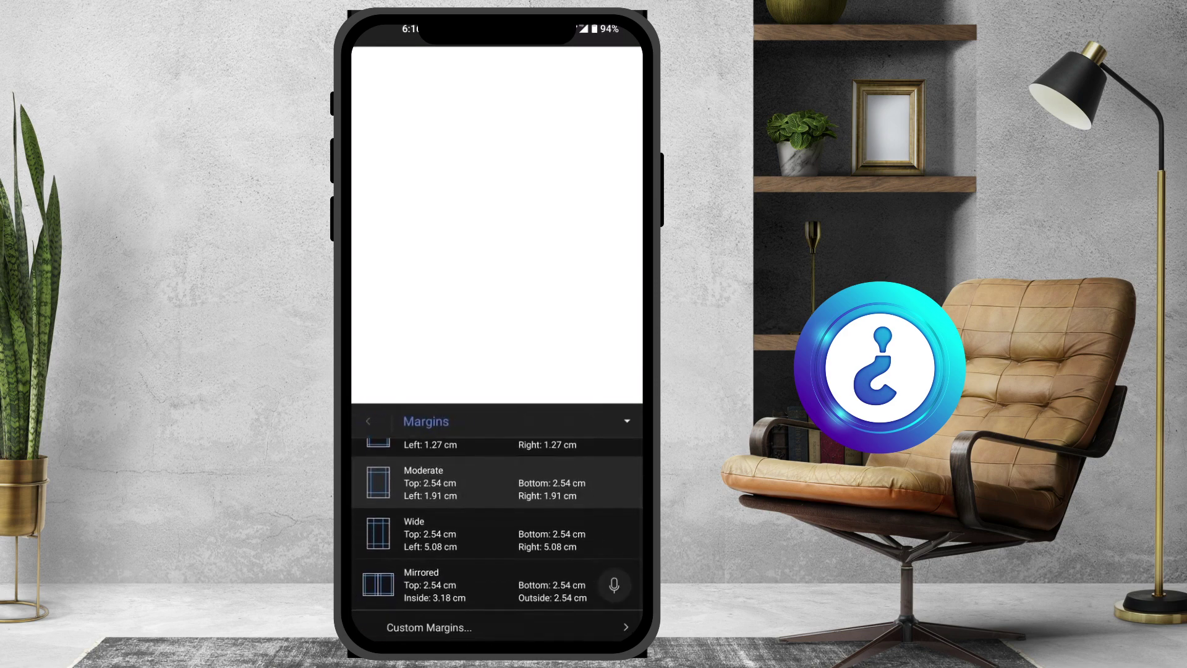
{"action": "left_click", "coordinate": [460, 532]}
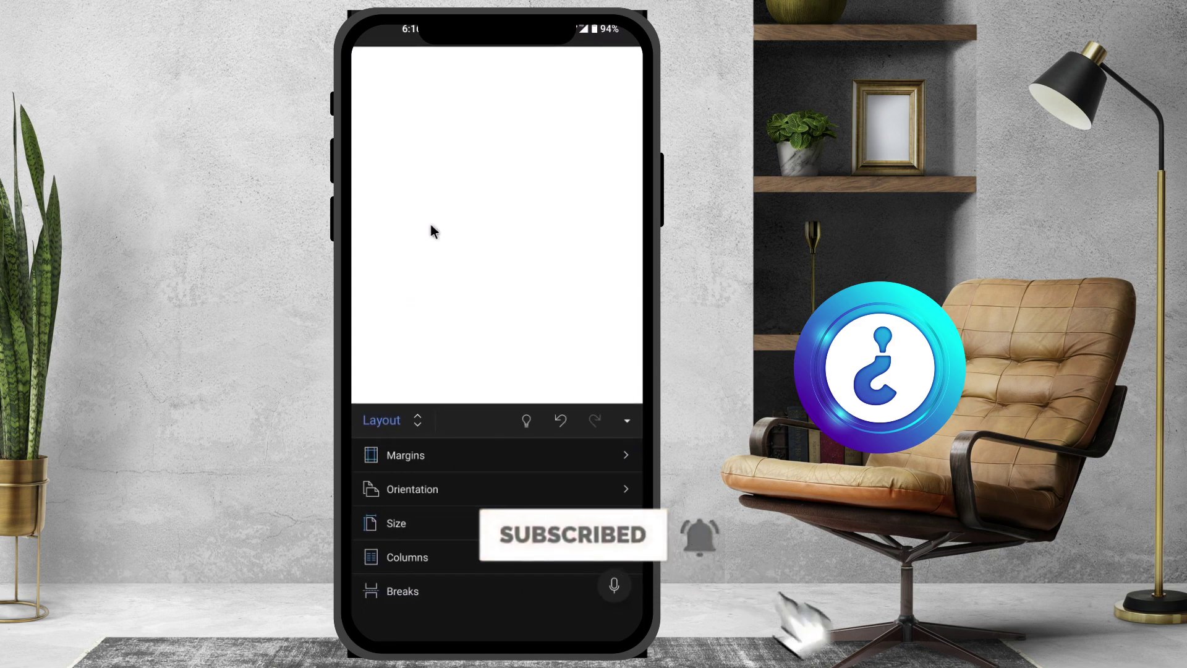
Step: Place the cursor at the top of the page, then return to the Layout commands
{"action": "left_click", "coordinate": [461, 63]}
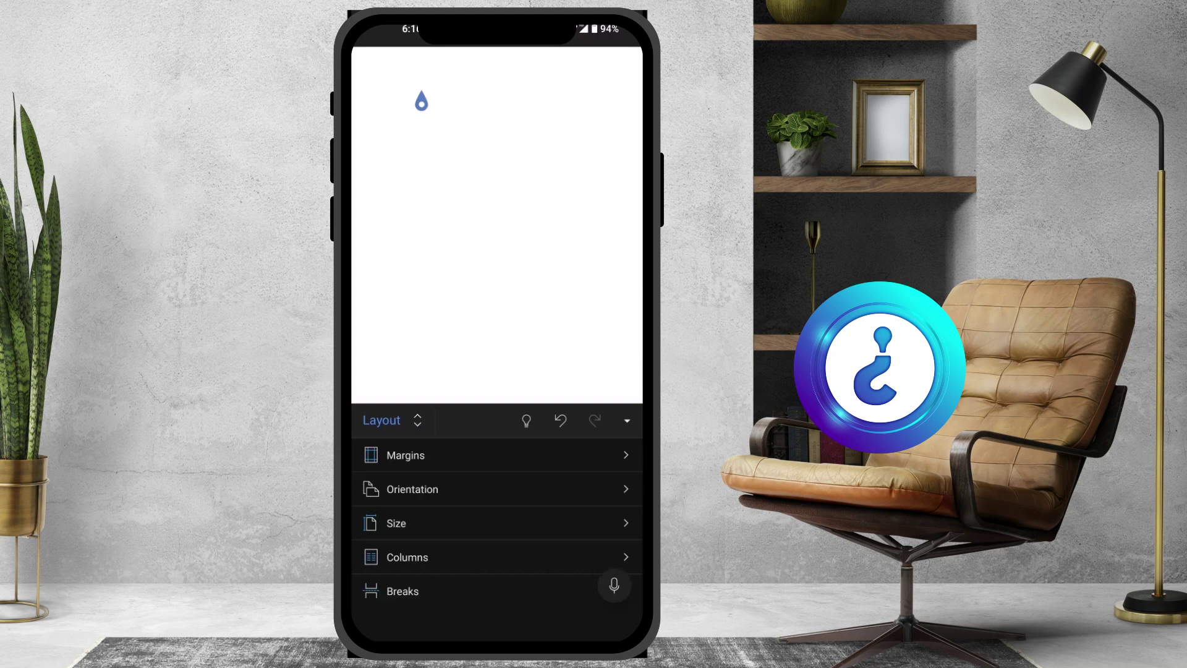
{"action": "left_click", "coordinate": [421, 102]}
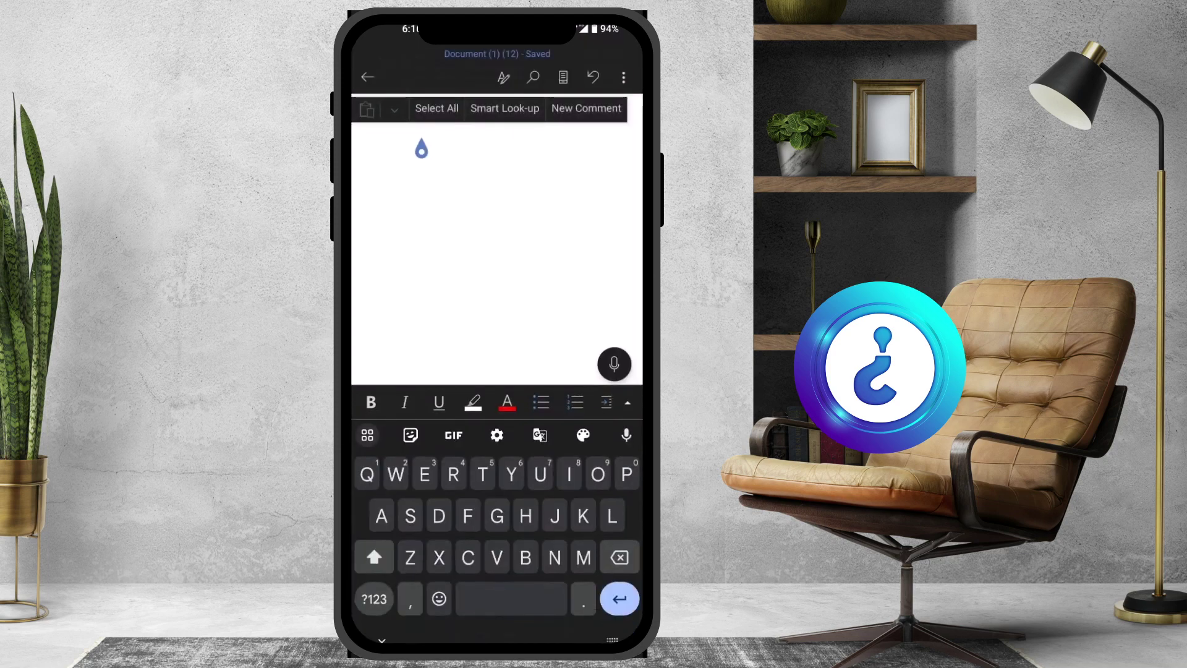
{"action": "type", "text": "Hi"}
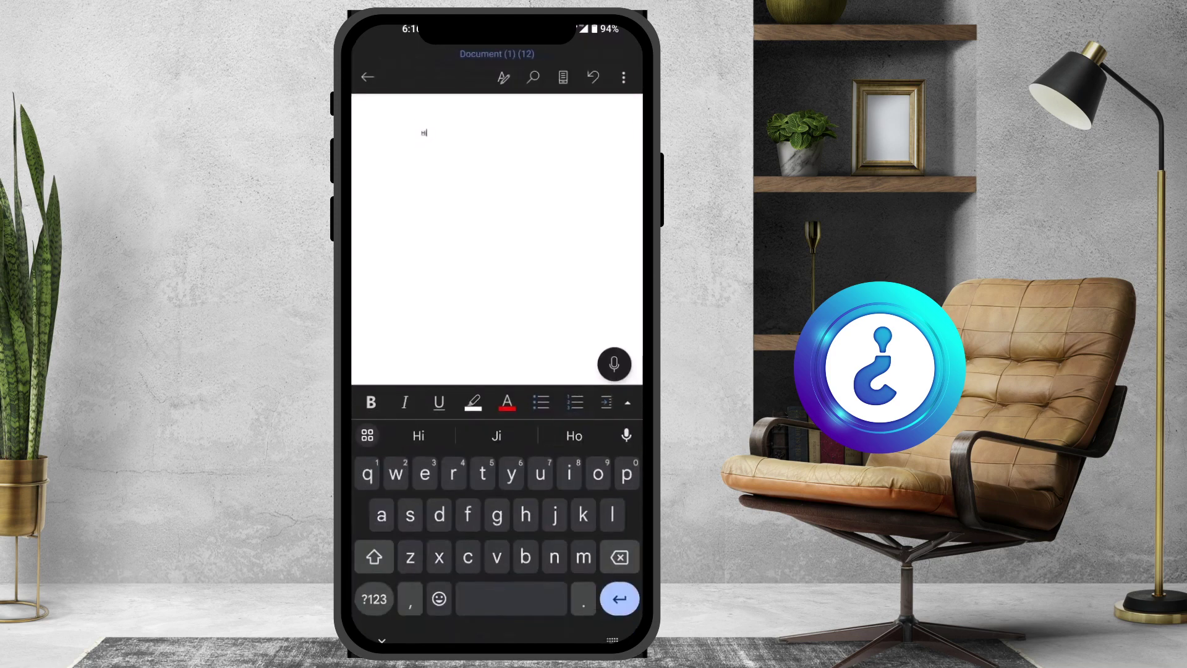
{"action": "left_click", "coordinate": [627, 402]}
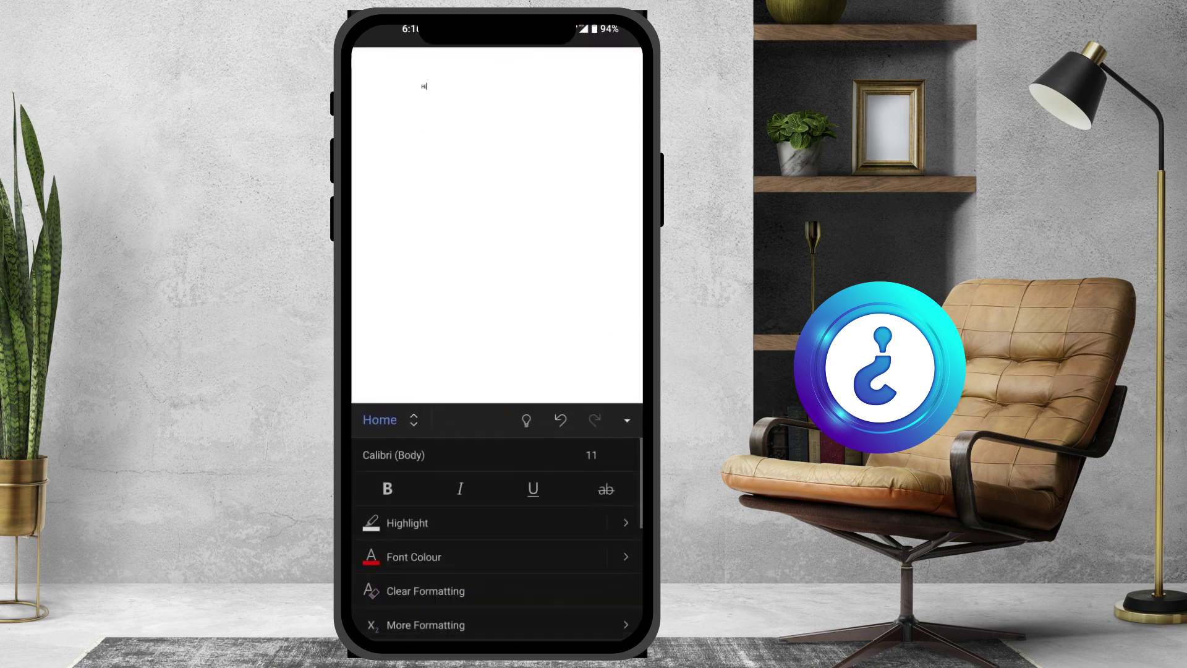
{"action": "left_click", "coordinate": [387, 419]}
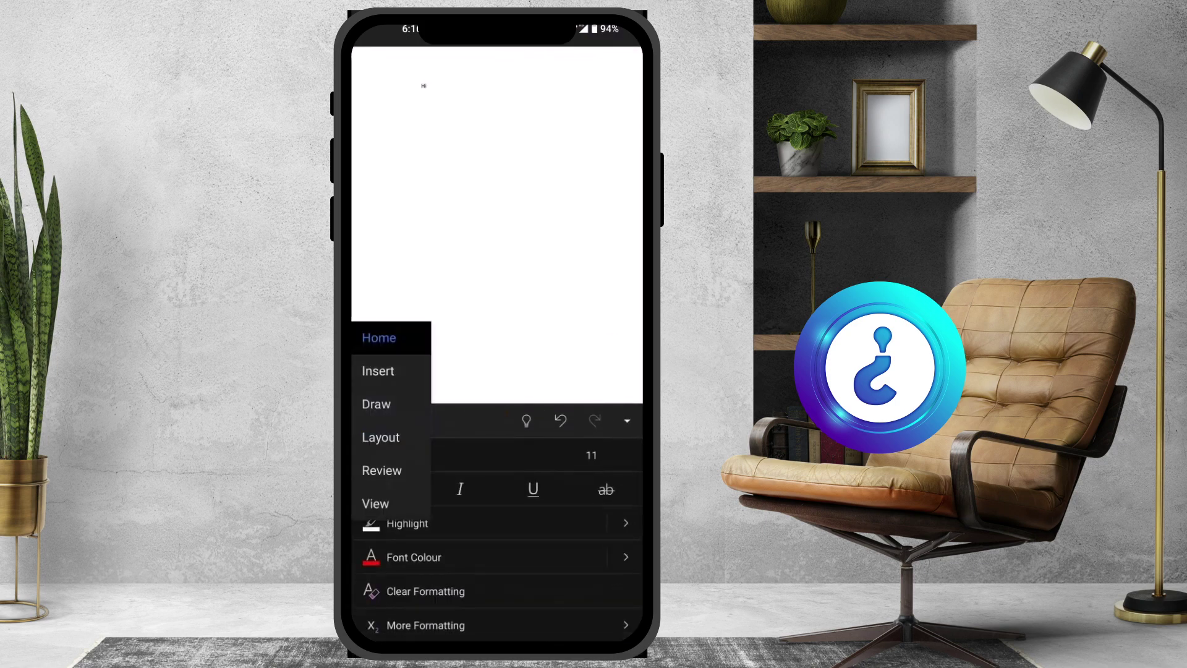
{"action": "left_click", "coordinate": [381, 435]}
Step: Apply the Narrow margin preset, then the Moderate preset
{"action": "left_click", "coordinate": [405, 454]}
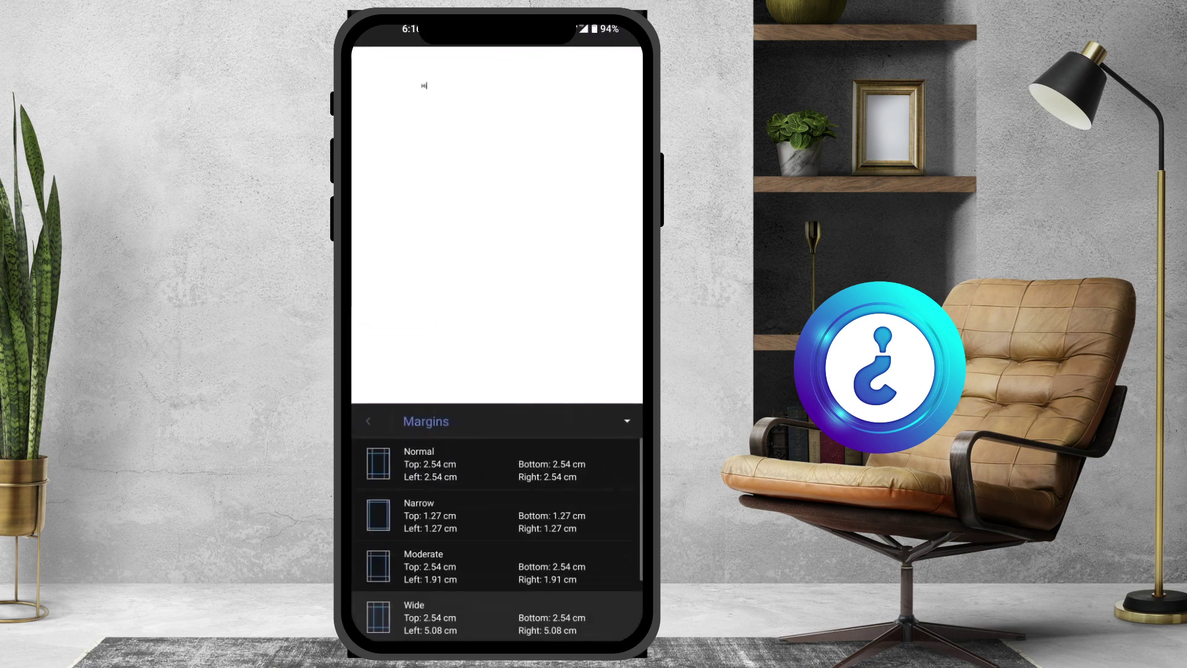
{"action": "left_click", "coordinate": [436, 510]}
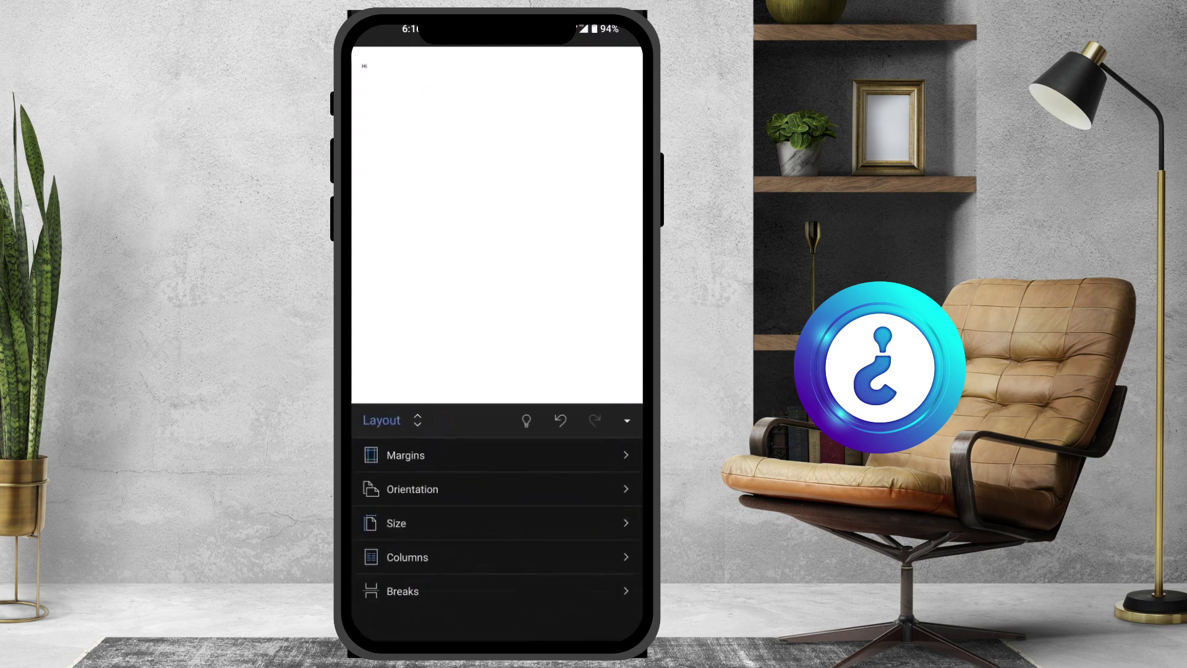
{"action": "left_click", "coordinate": [405, 455]}
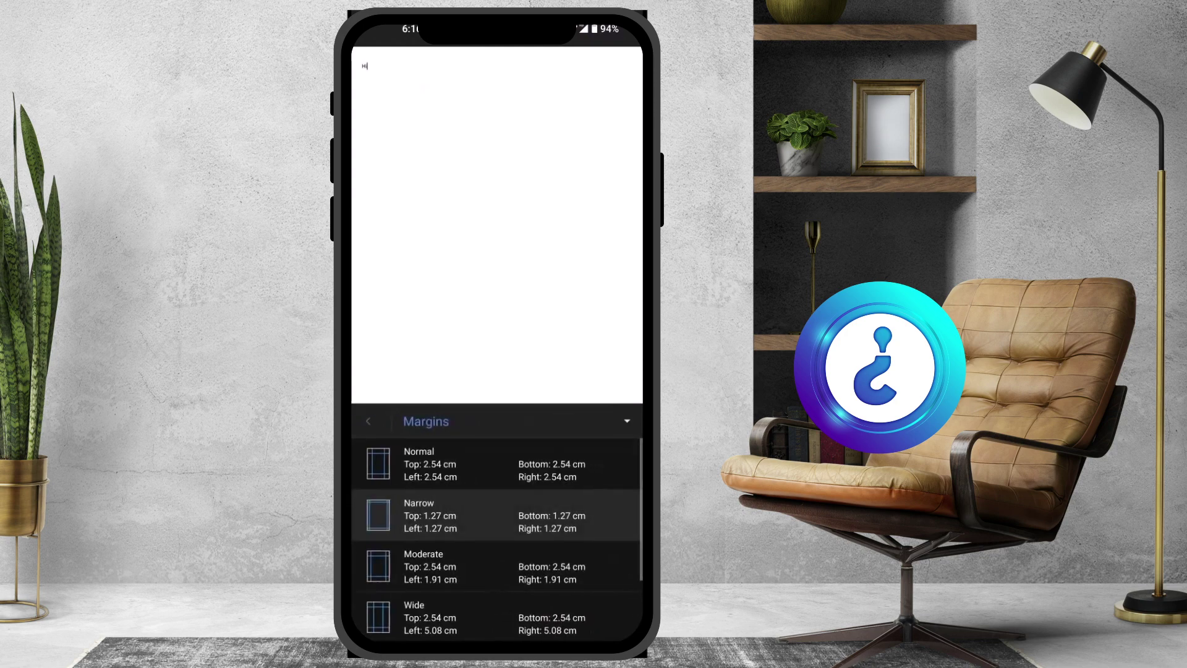
{"action": "left_click", "coordinate": [430, 566]}
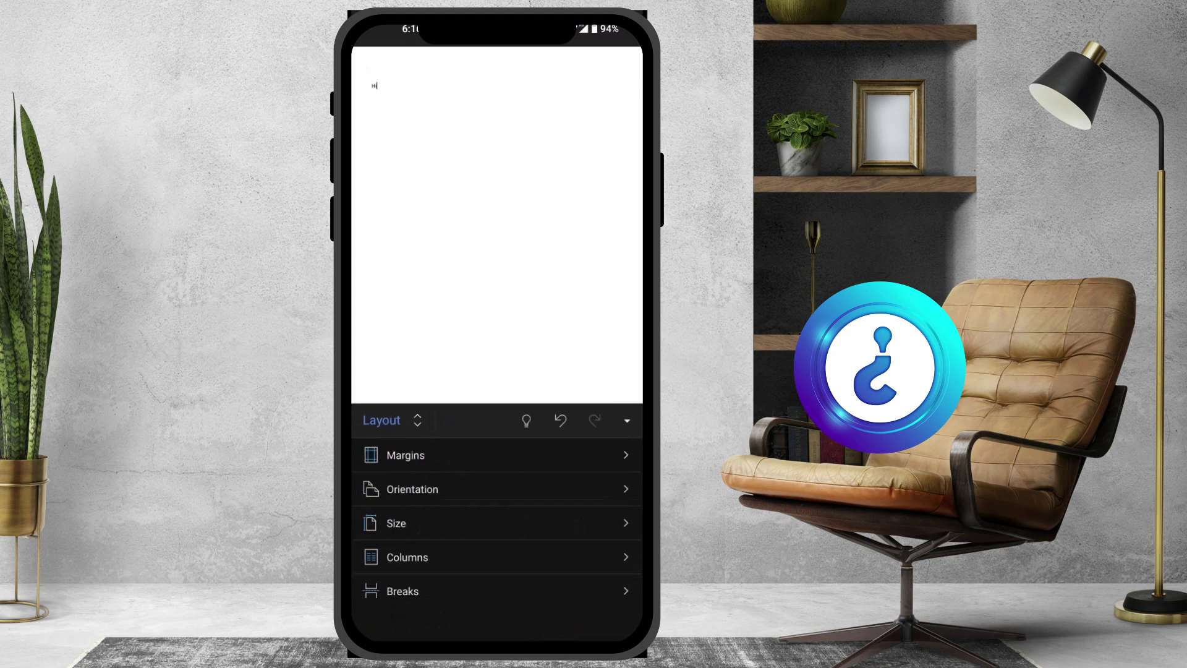
Step: Try a wider preset and Moderate again, finishing with the Wide margin preset
{"action": "left_click", "coordinate": [405, 455]}
{"action": "scroll", "coordinate": [497, 537], "scroll_direction": "down", "scroll_amount": 3}
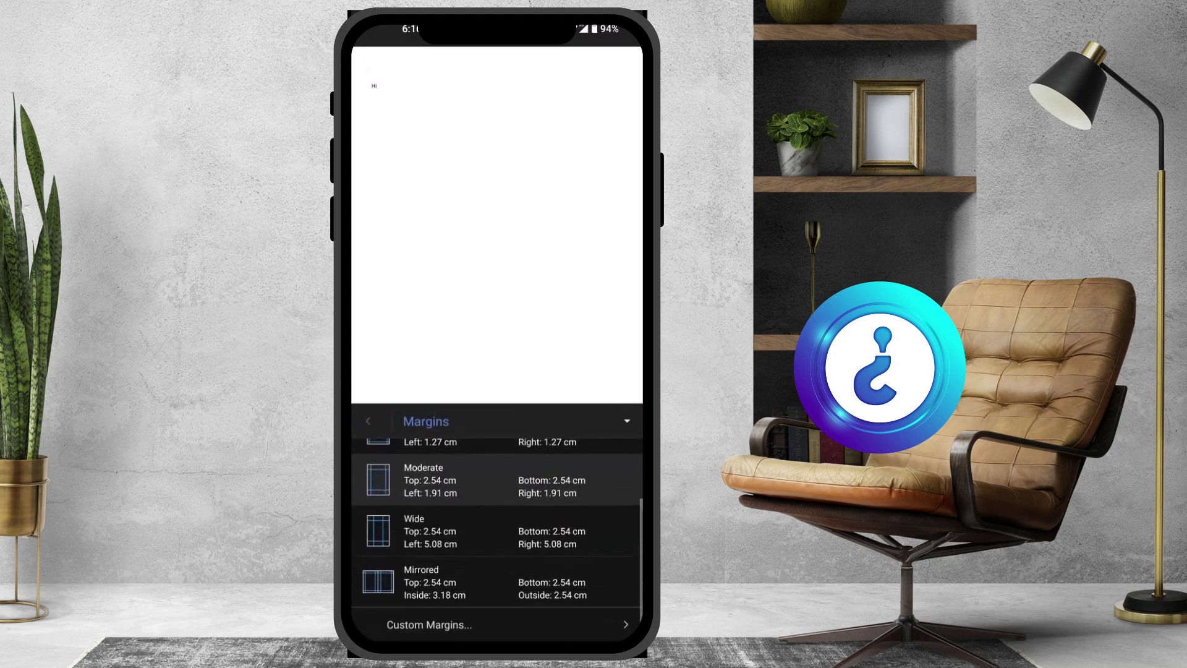
{"action": "left_click", "coordinate": [423, 531]}
{"action": "left_click", "coordinate": [405, 455]}
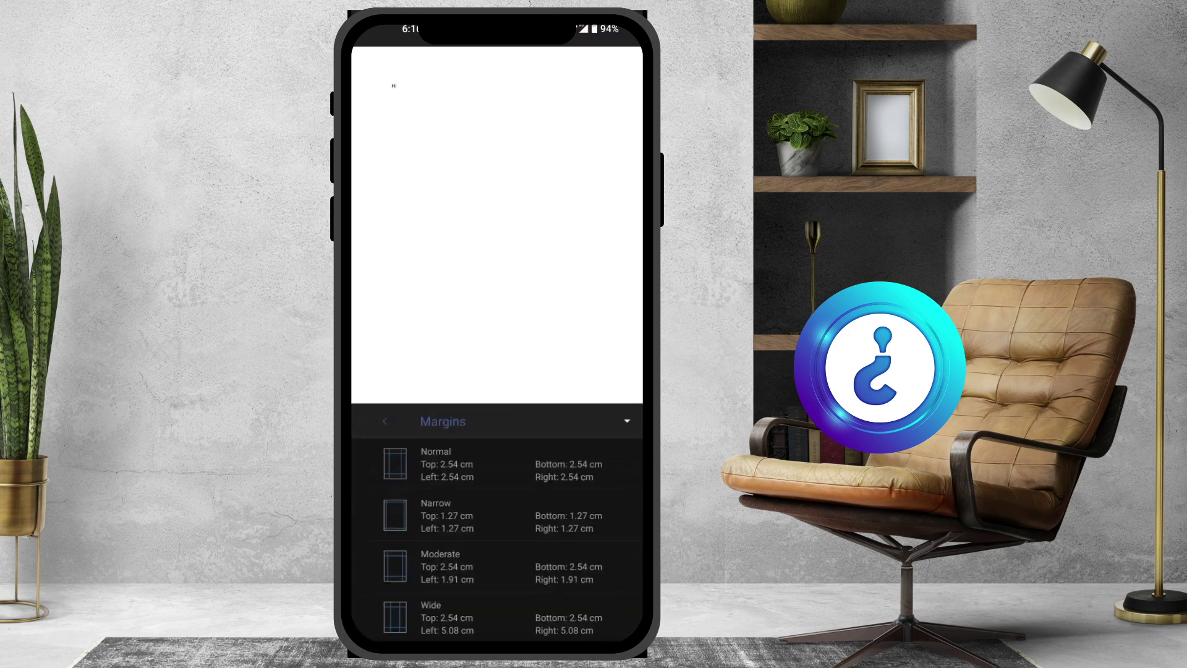
{"action": "left_click", "coordinate": [424, 566]}
{"action": "left_click", "coordinate": [405, 455]}
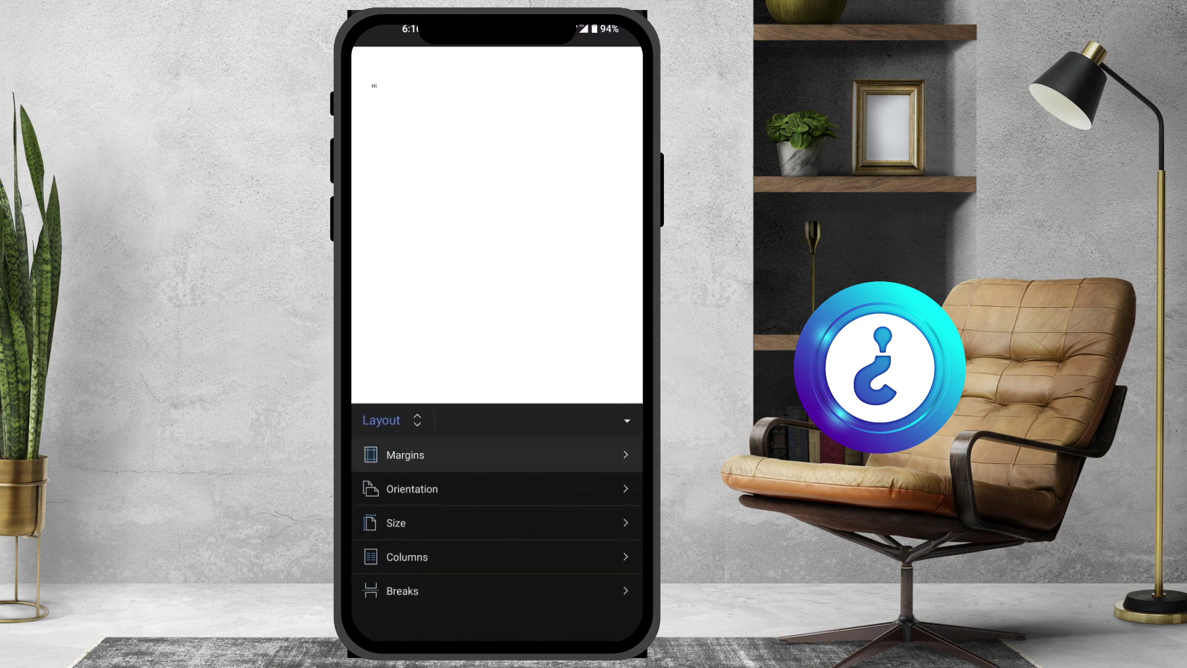
{"action": "left_click", "coordinate": [415, 617]}
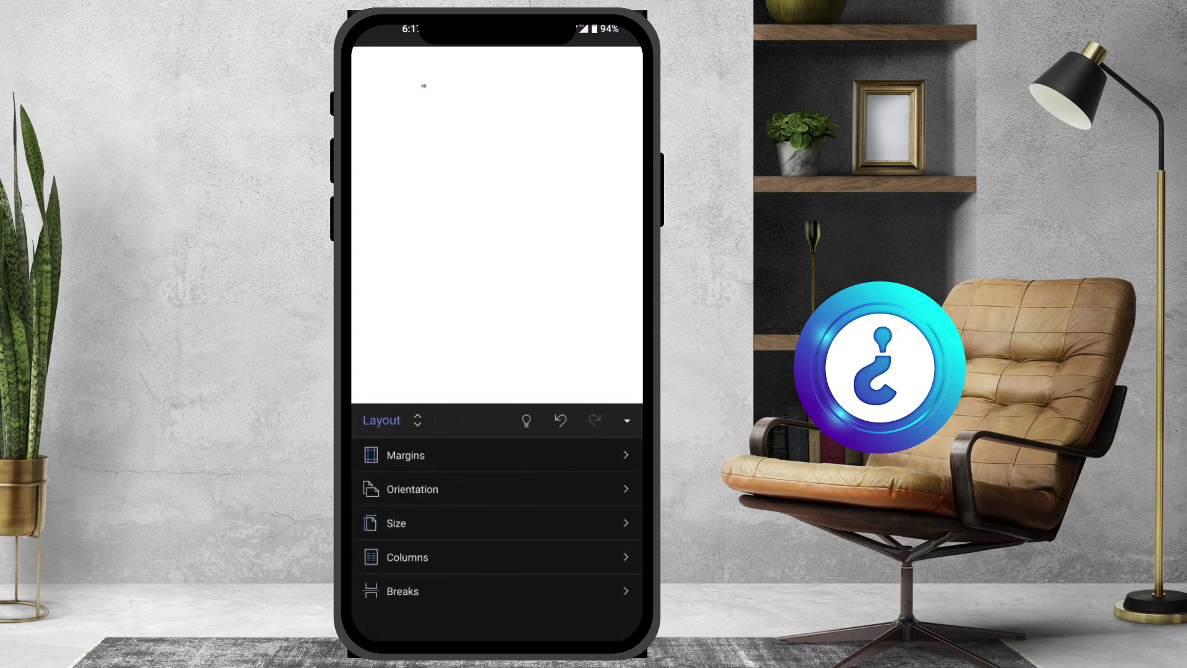
{"action": "left_click", "coordinate": [405, 454]}
{"action": "scroll", "coordinate": [498, 538], "scroll_direction": "down", "scroll_amount": 2}
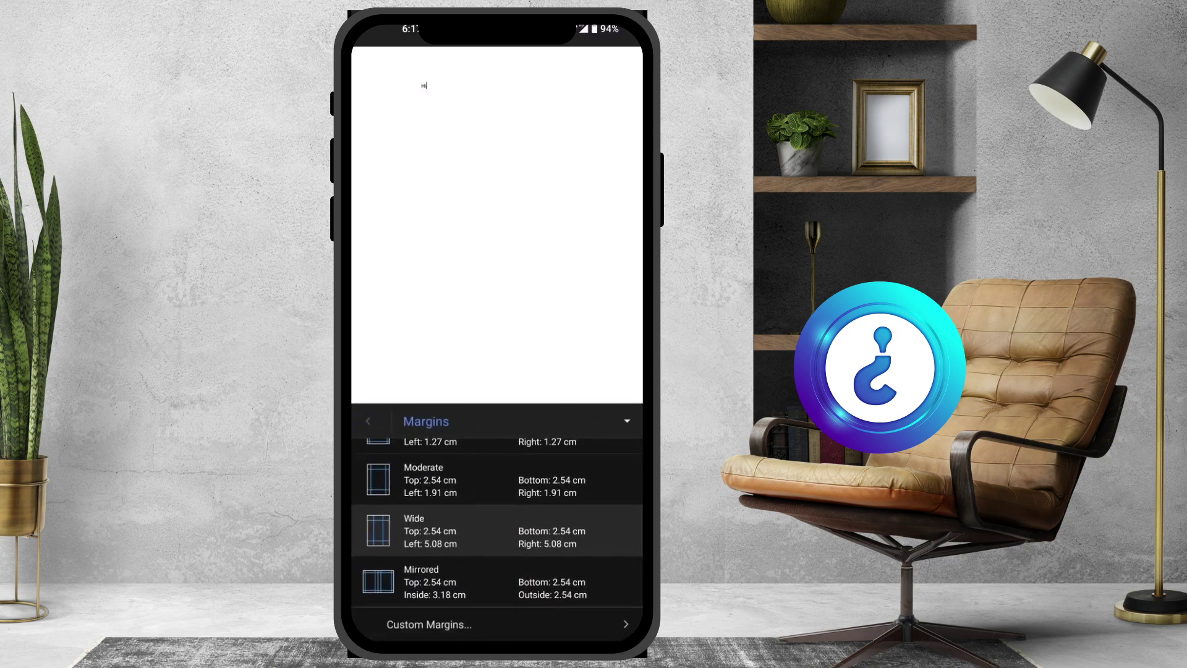
Step: In Custom Margins, set the top margin to 4 cm and leave left, right and bottom unchanged
{"action": "left_click", "coordinate": [429, 625]}
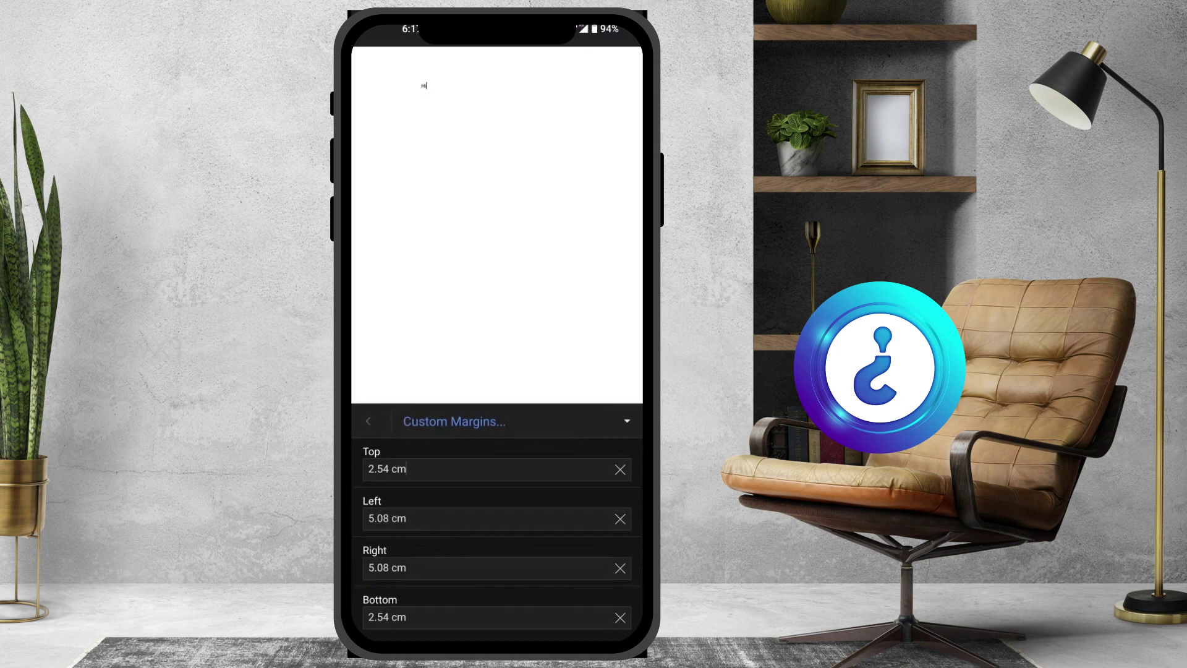
{"action": "left_click", "coordinate": [406, 468]}
{"action": "left_click_drag", "start_coordinate": [407, 370], "coordinate": [391, 369]}
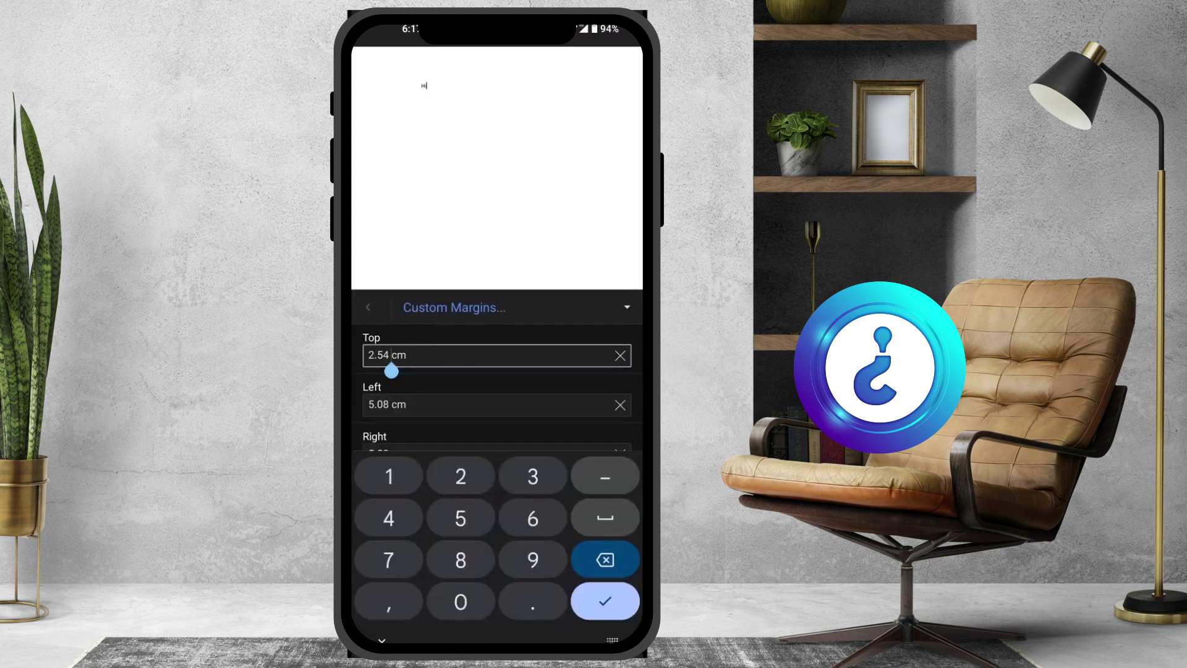
{"action": "key", "text": "BackSpace"}
{"action": "key", "text": "BackSpace"}
{"action": "key", "text": "BackSpace"}
{"action": "key", "text": "BackSpace"}
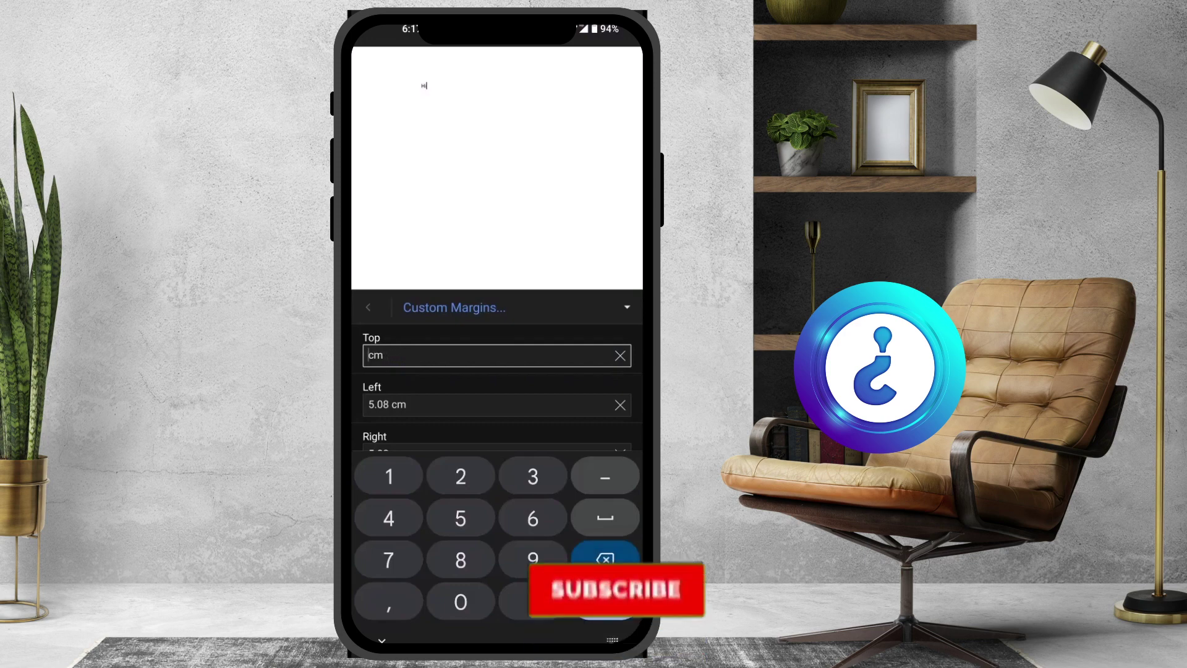
{"action": "type", "text": "4"}
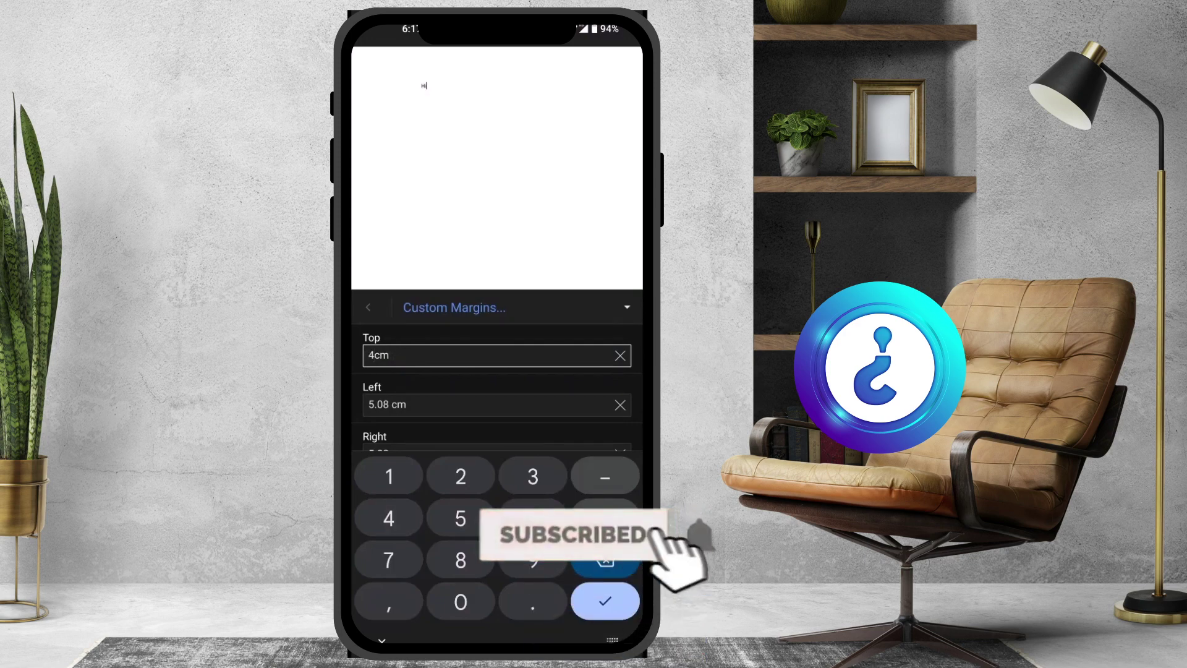
{"action": "left_click", "coordinate": [406, 405]}
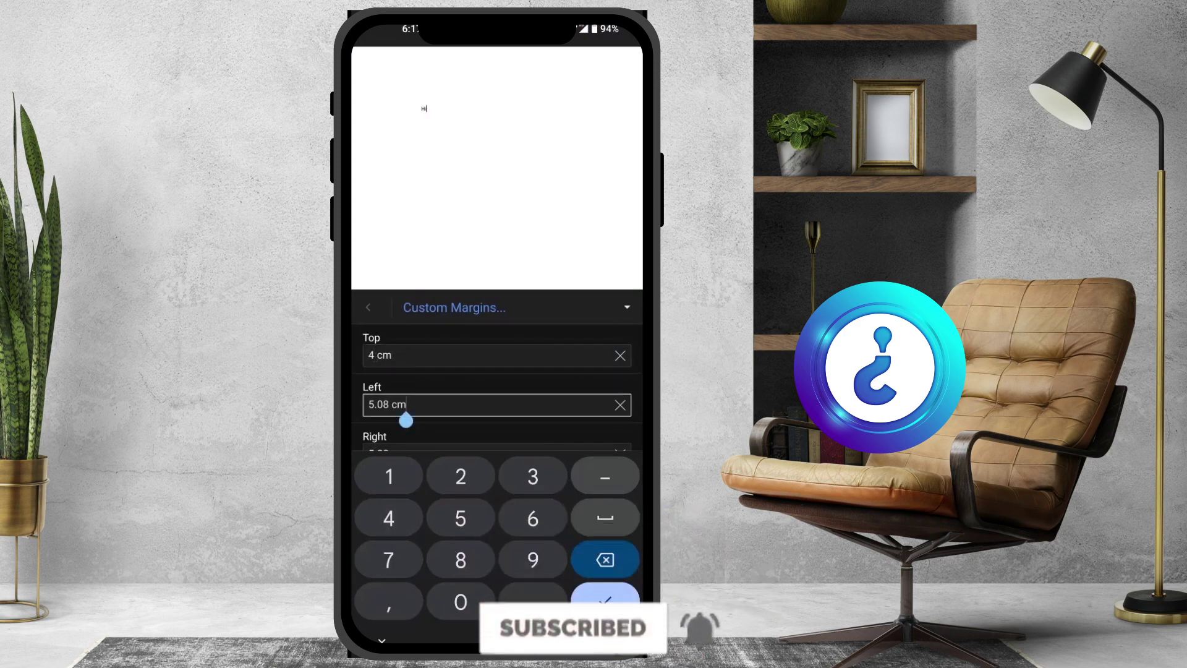
{"action": "scroll", "coordinate": [499, 387], "scroll_direction": "down", "scroll_amount": 1}
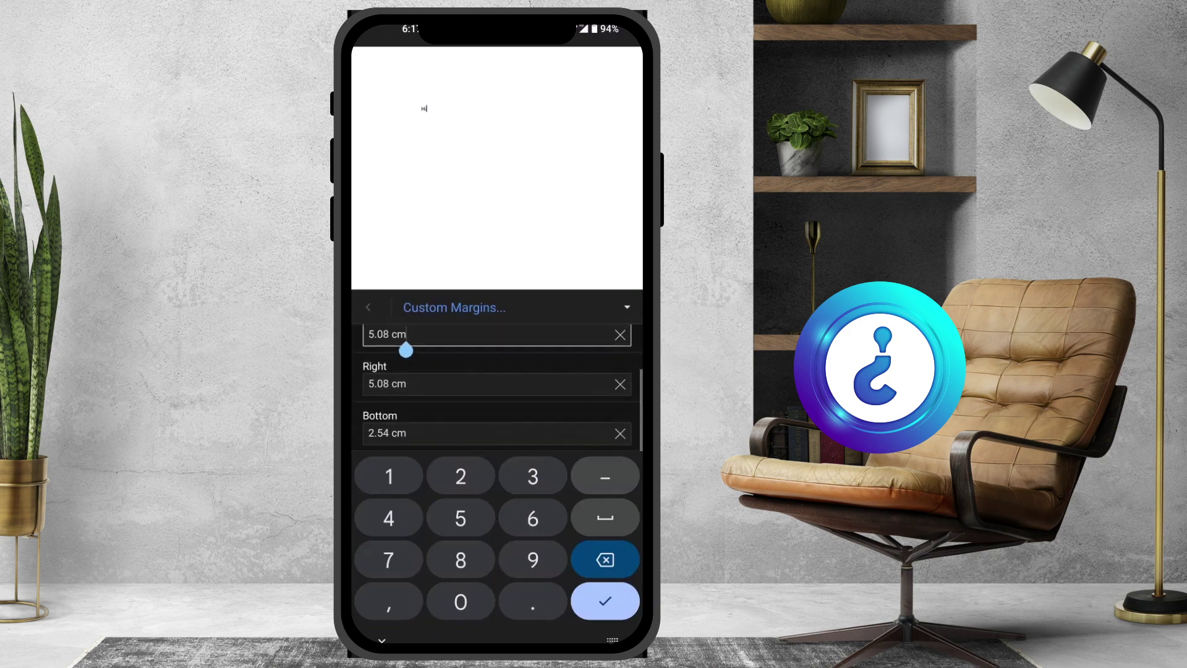
{"action": "left_click", "coordinate": [406, 383]}
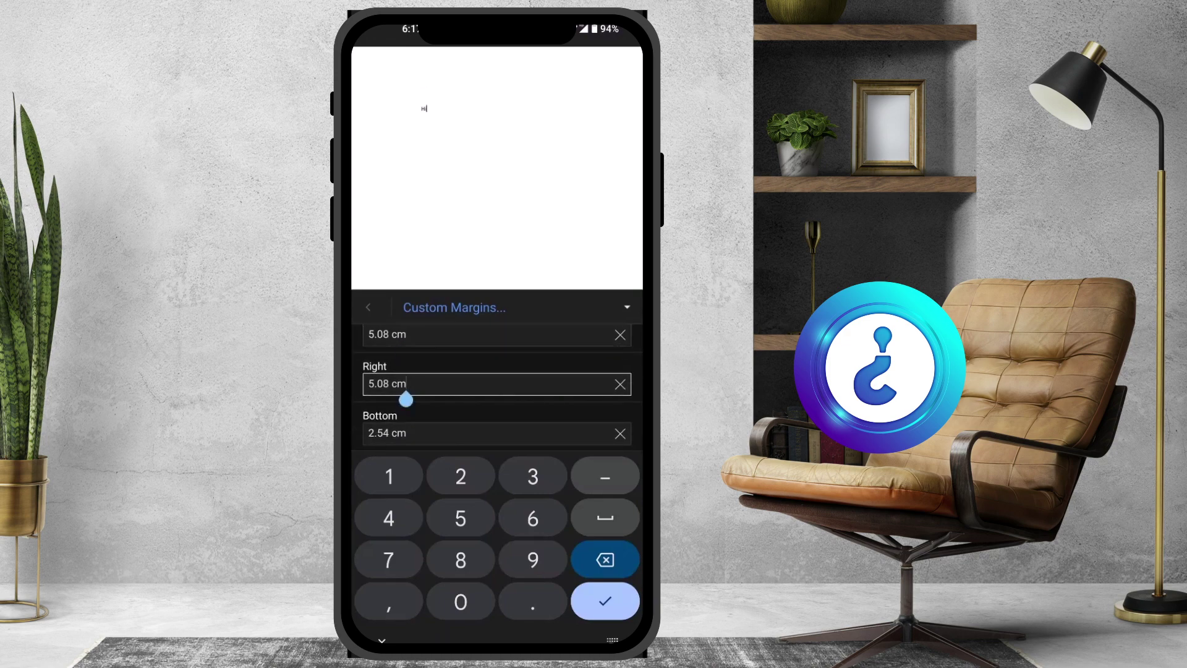
{"action": "left_click", "coordinate": [406, 432]}
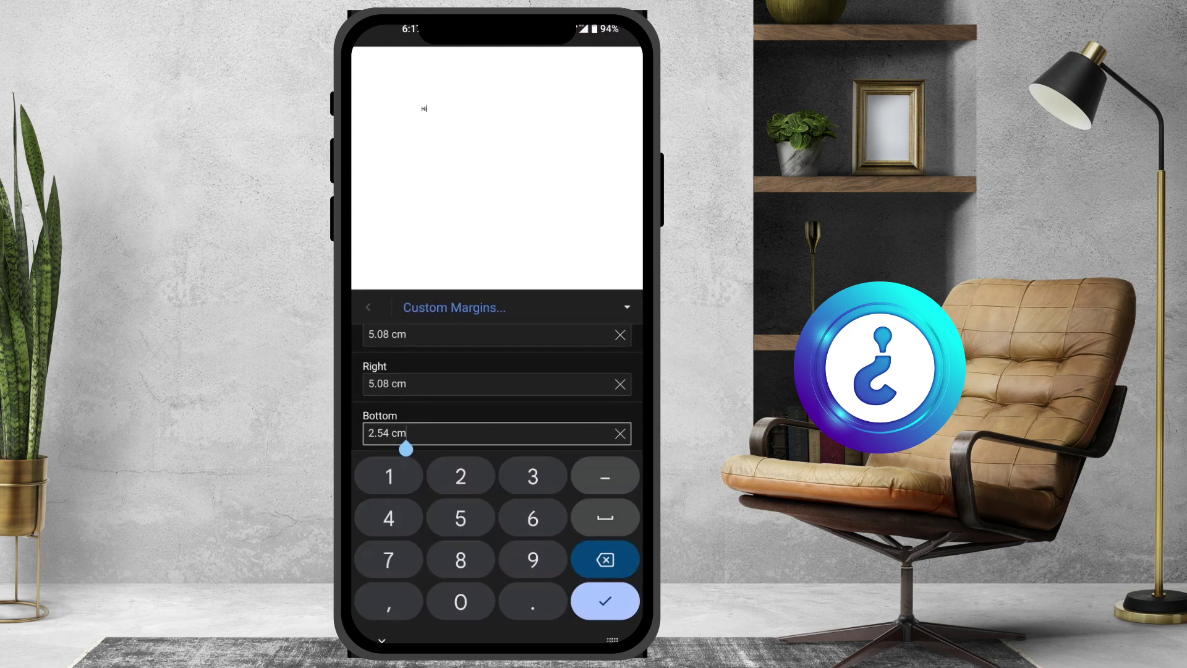
{"action": "key", "text": "Return"}
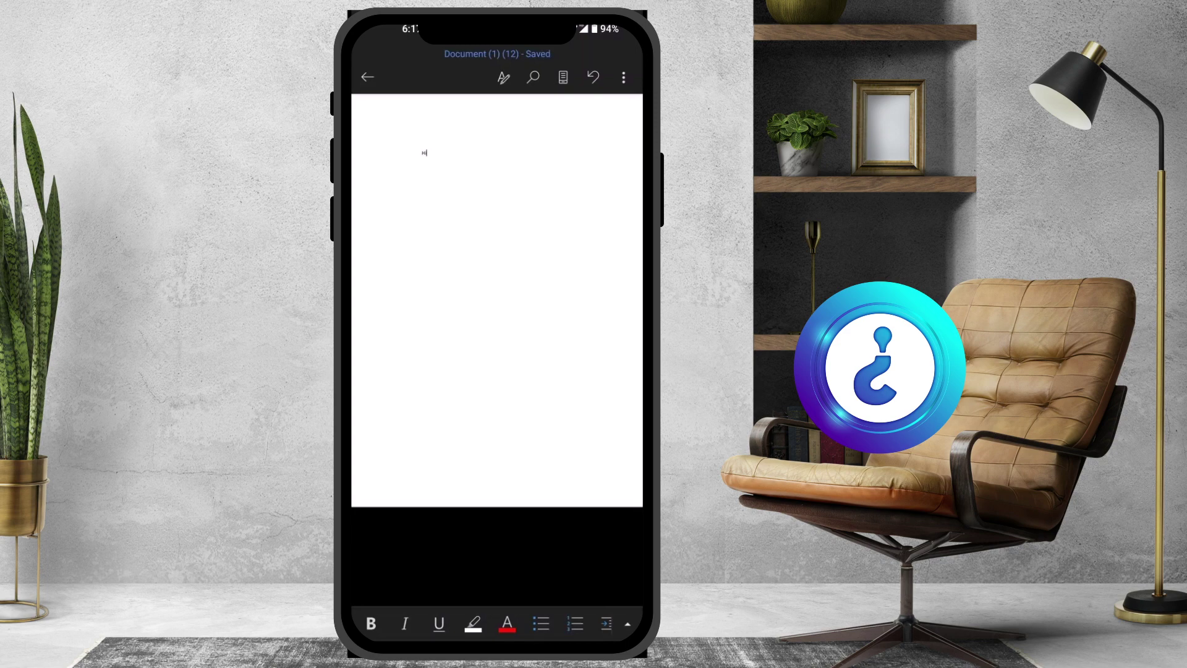
Step: Close the document to the recent files list, then go to the phone's home screen
{"action": "left_click", "coordinate": [368, 78]}
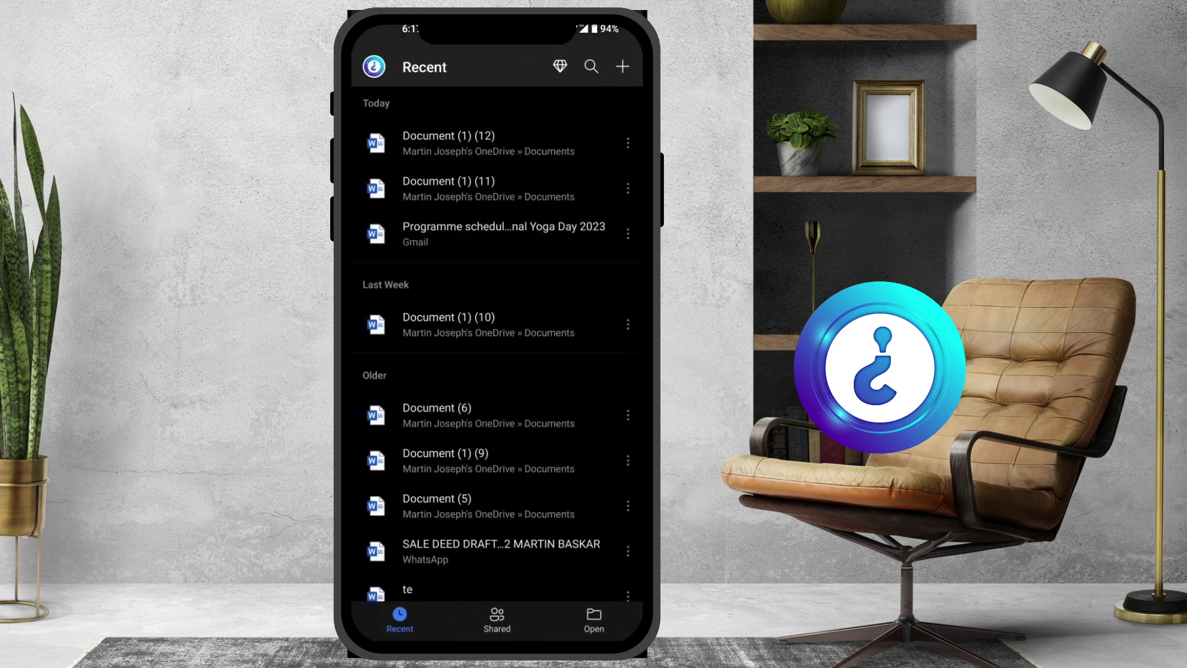
{"action": "key", "text": "Home"}
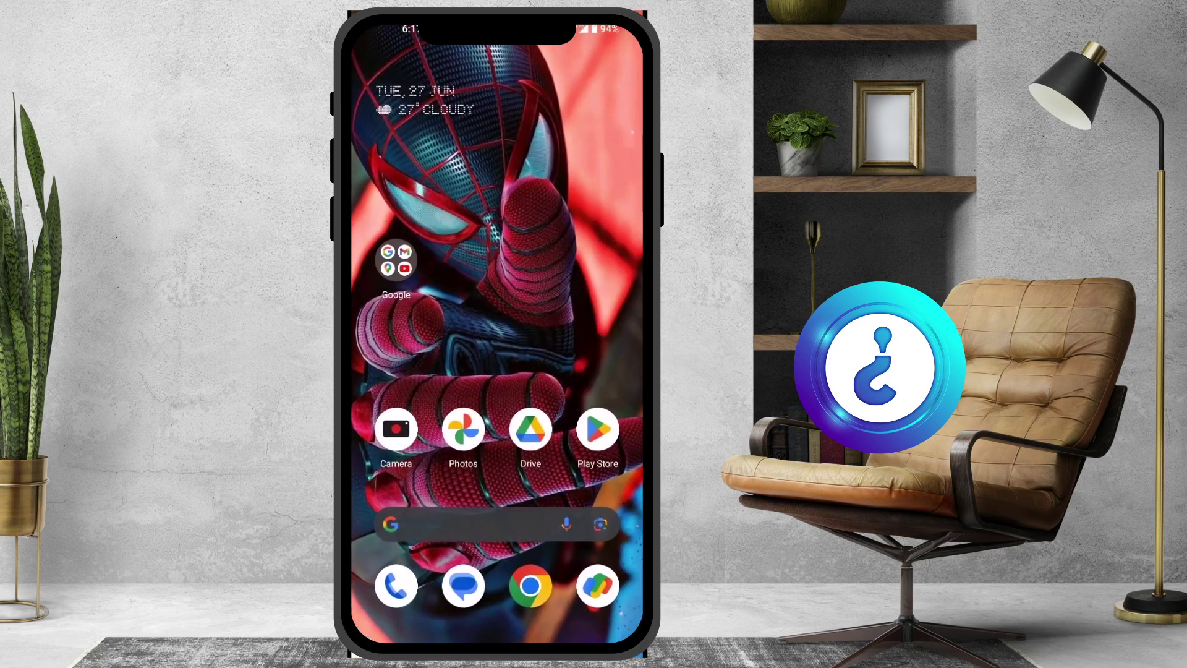